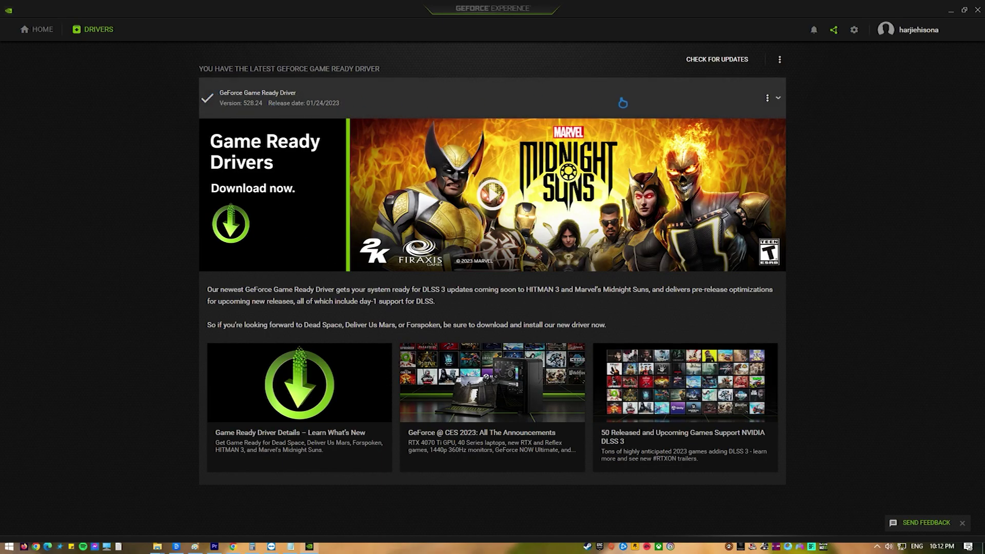
Step: Collapse and re-expand the GeForce Game Ready Driver 528.24 details
click(623, 102)
click(778, 98)
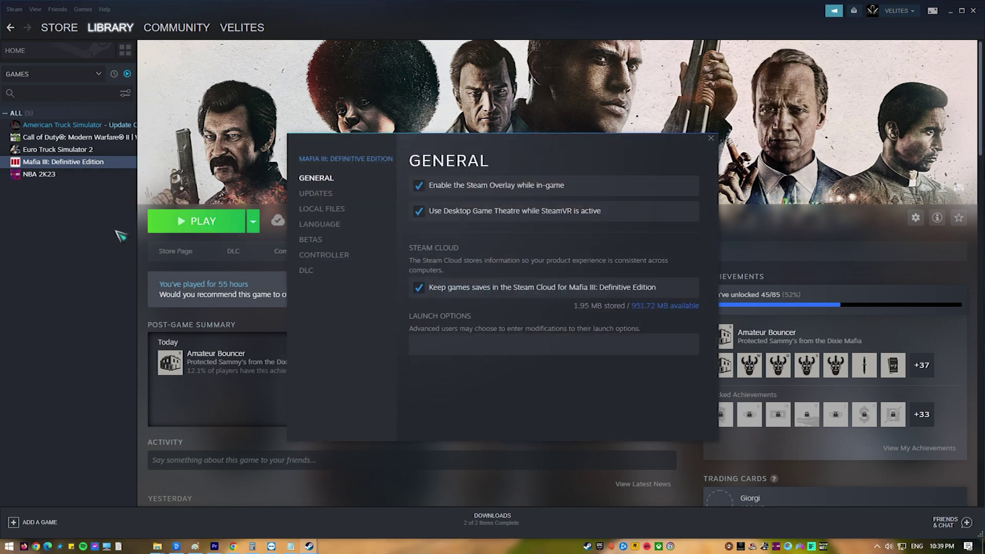
Step: Switch Mafia III: Definitive Edition's Properties to the LOCAL FILES section
click(323, 209)
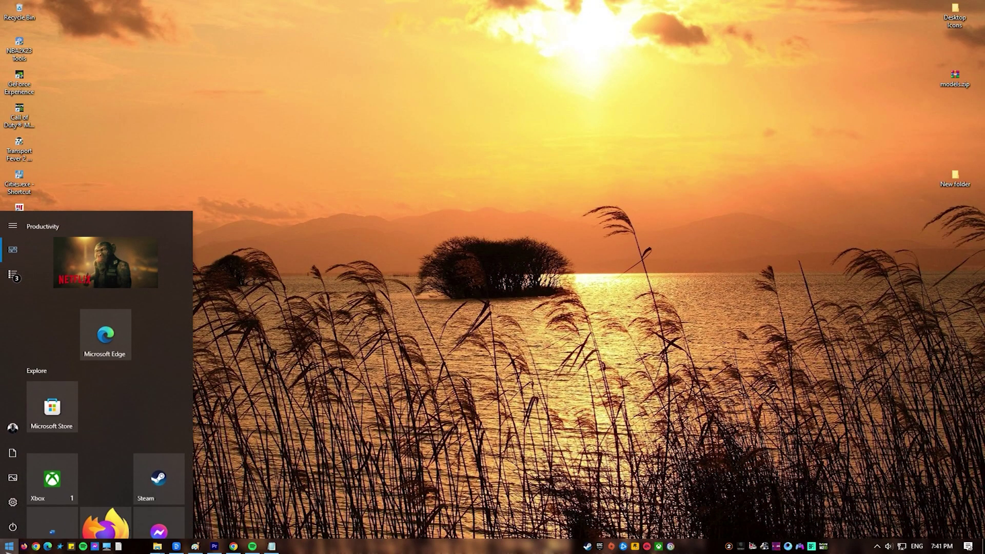
text(security)
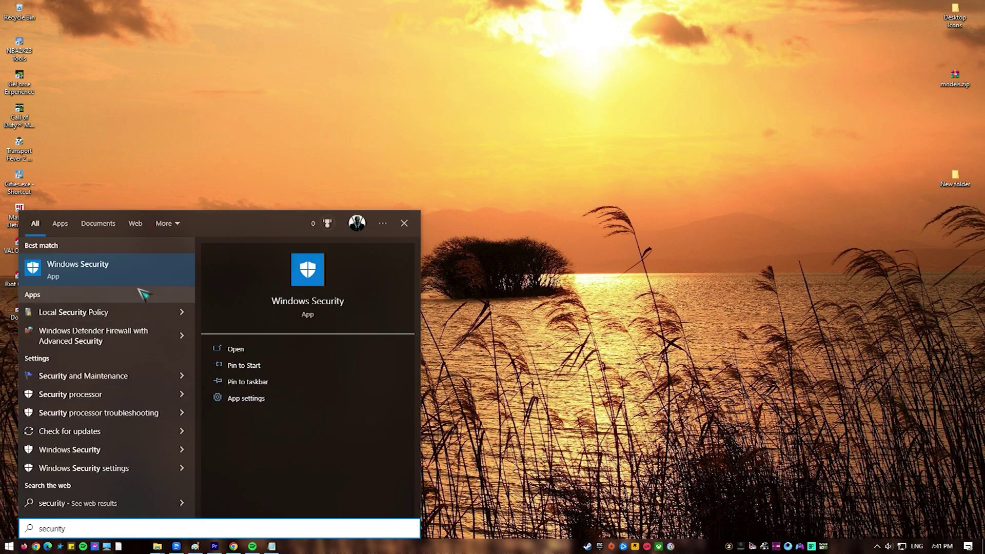
Step: Filter the Start search for 'security' to apps and launch Windows Security
key(Tab)
click(148, 284)
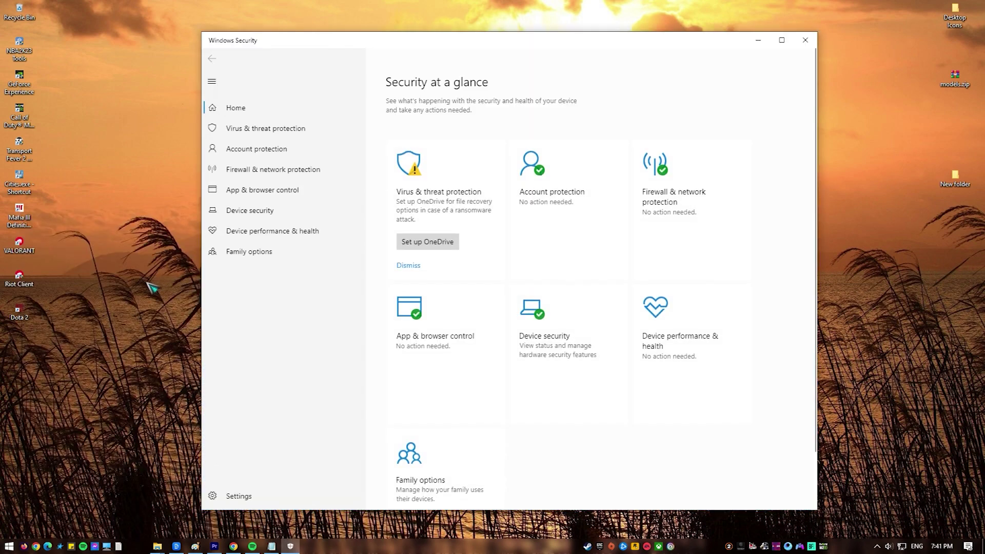
Step: Switch Real-time protection to Off under Virus & threat protection settings, approving the UAC prompt
click(441, 192)
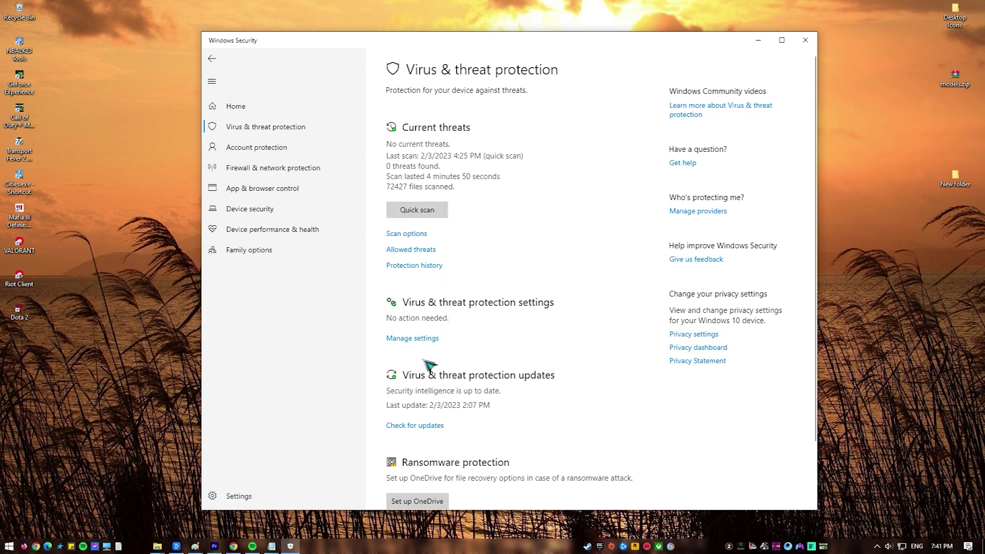
click(429, 339)
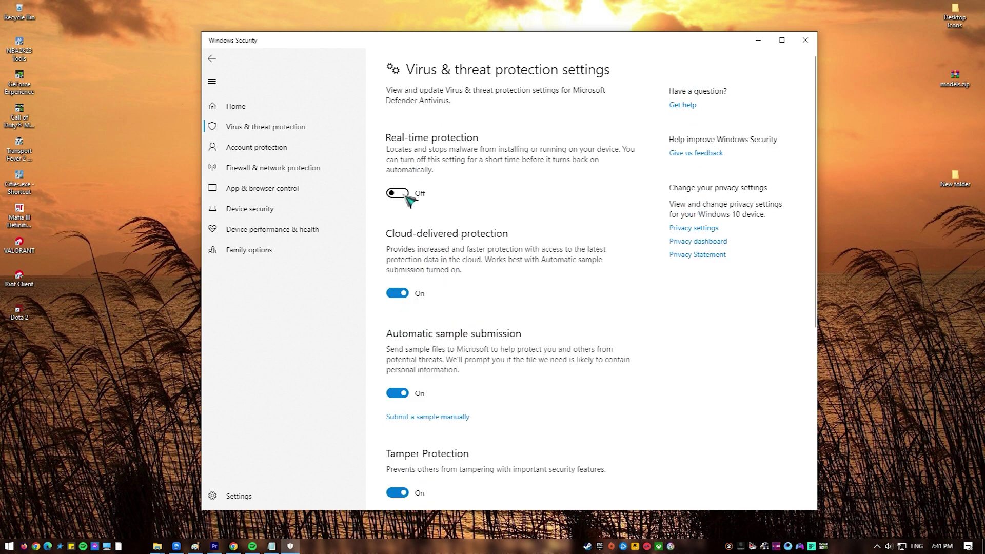
click(399, 193)
click(440, 336)
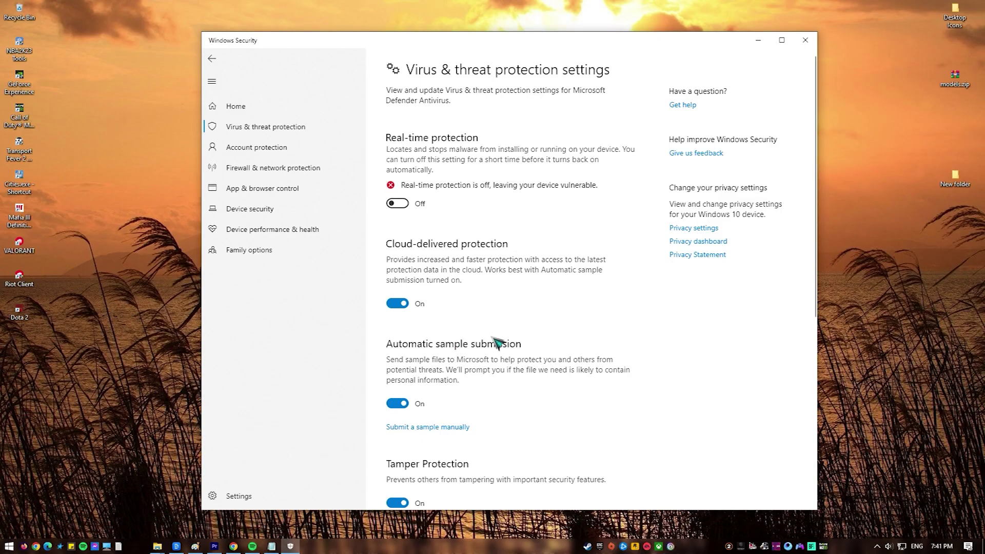